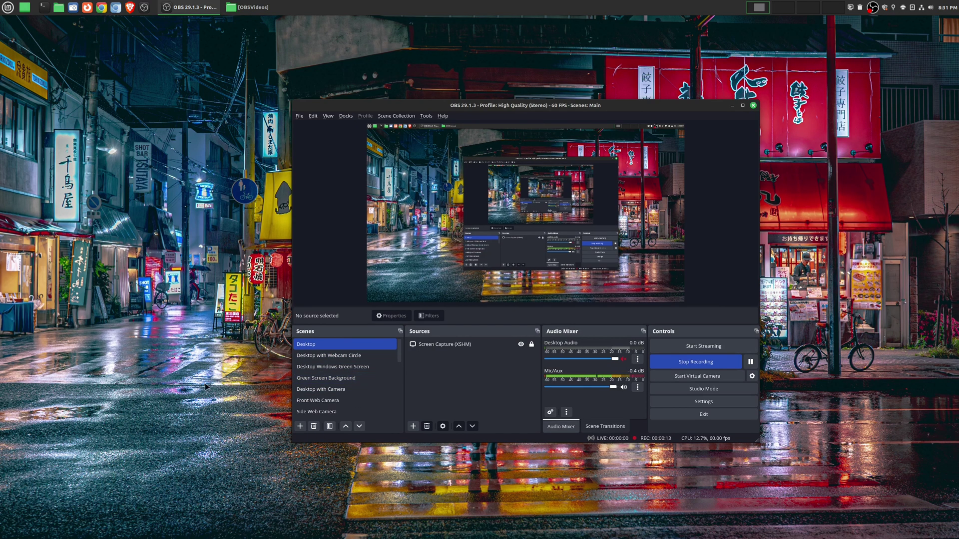
Browse the scene list from Desktop through Image Background to review the scenes available in the Main collection.
scroll(383, 360, down, 2)
click(383, 358)
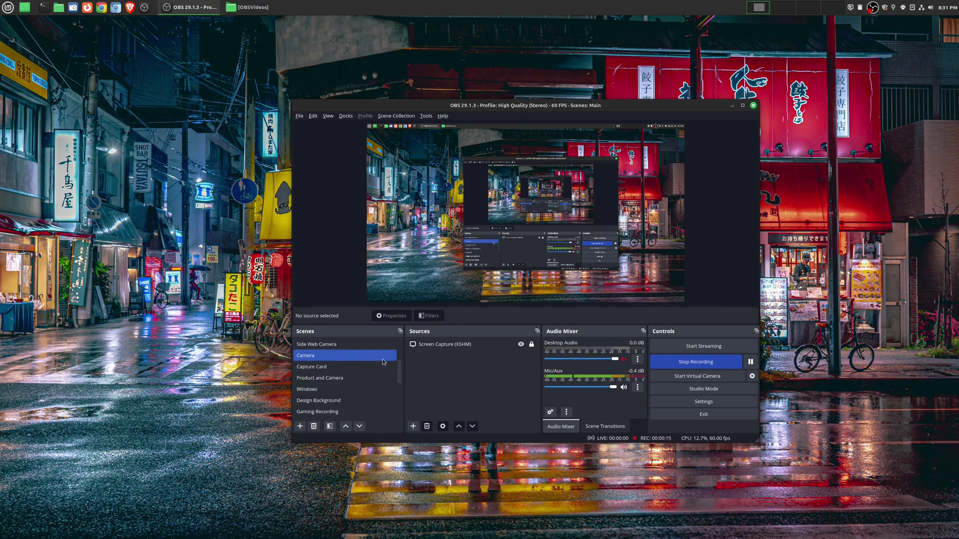
scroll(383, 361, up, 2)
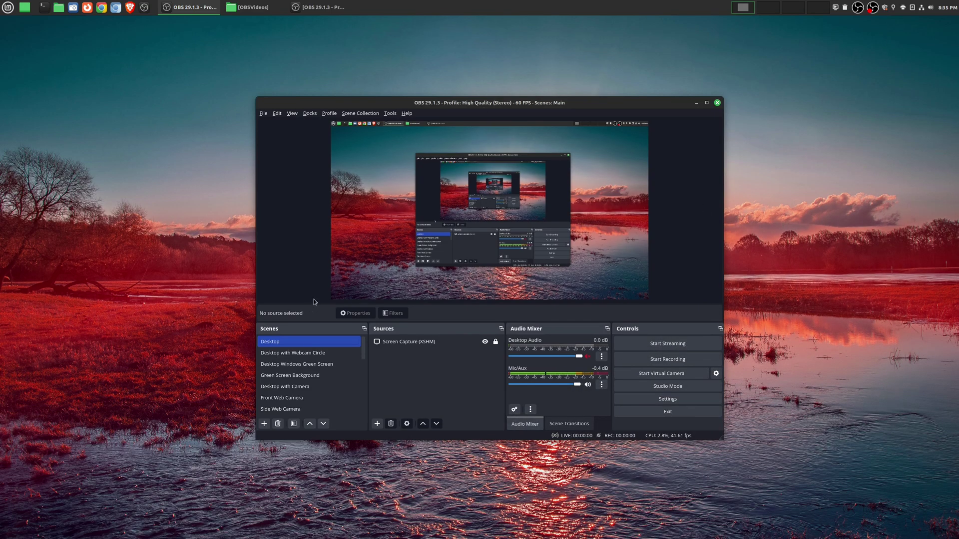
scroll(316, 379, down, 1)
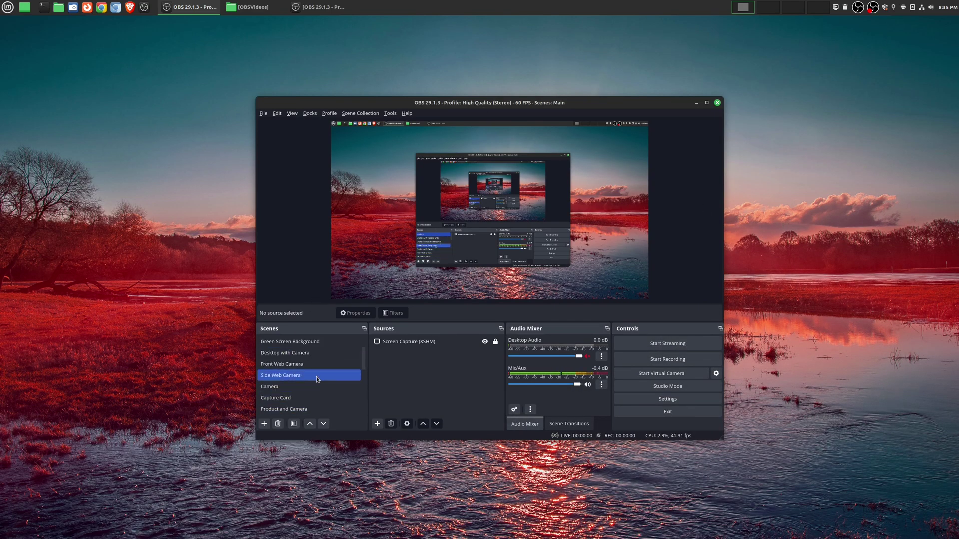
scroll(316, 377, down, 1)
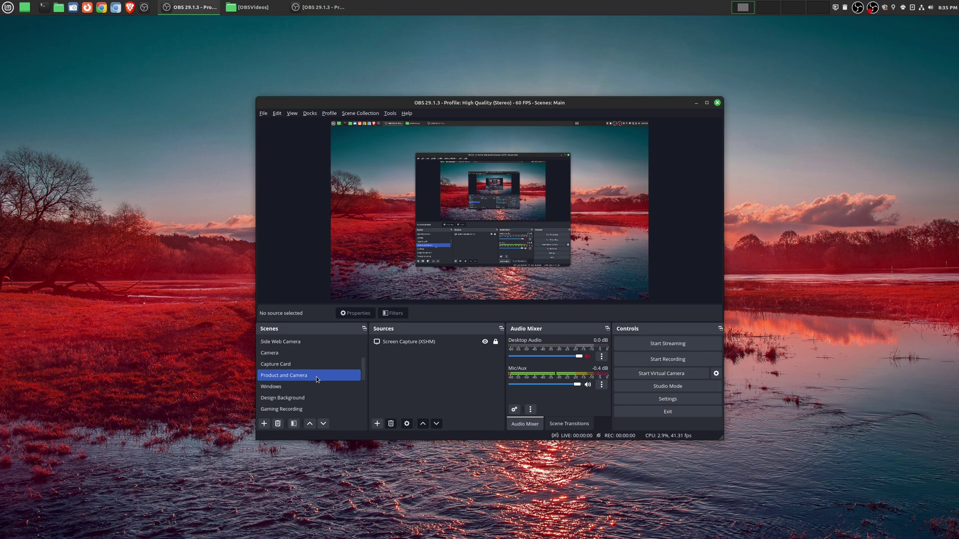
scroll(317, 377, down, 1)
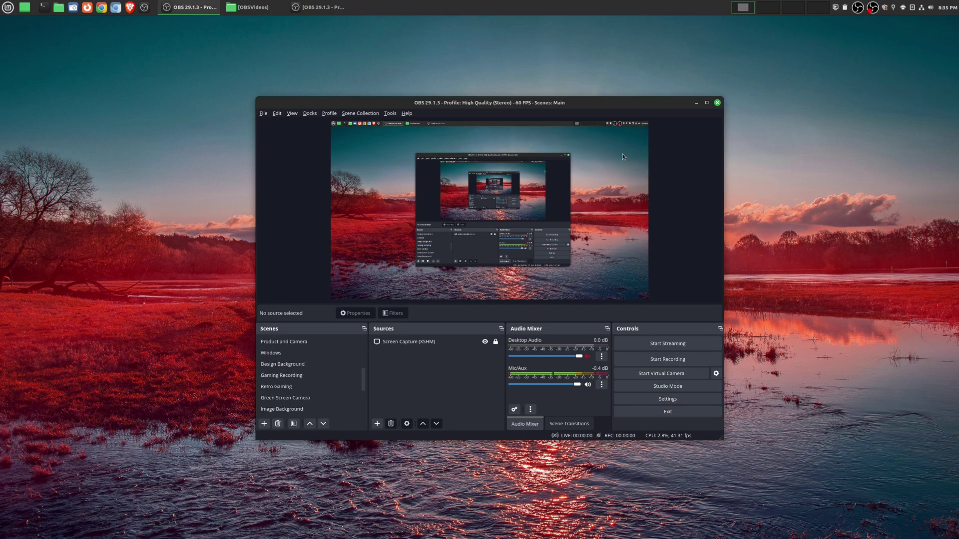
click(322, 388)
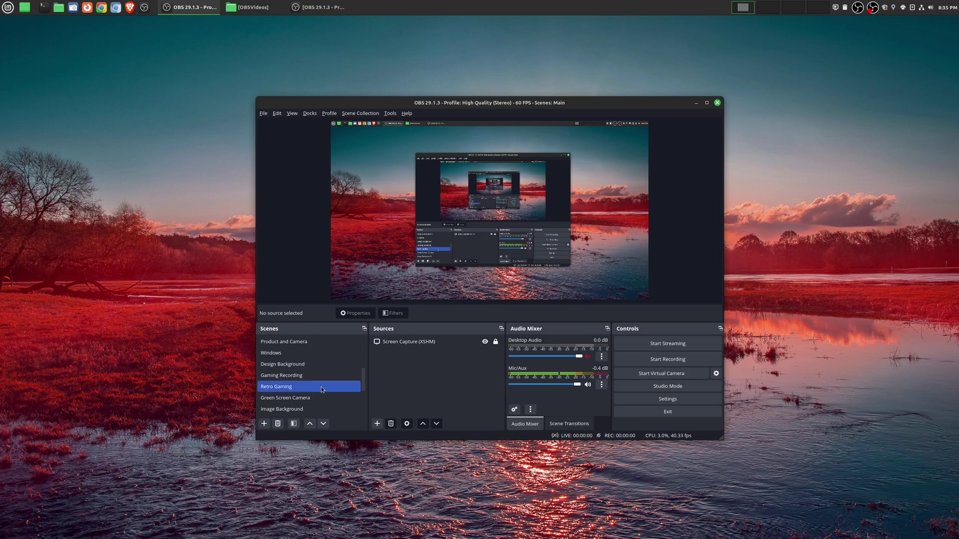
scroll(322, 390, down, 1)
scroll(322, 389, up, 2)
scroll(322, 389, up, 2)
Preview the Front Web Camera, Image Background and Video Background scenes one after another.
click(319, 397)
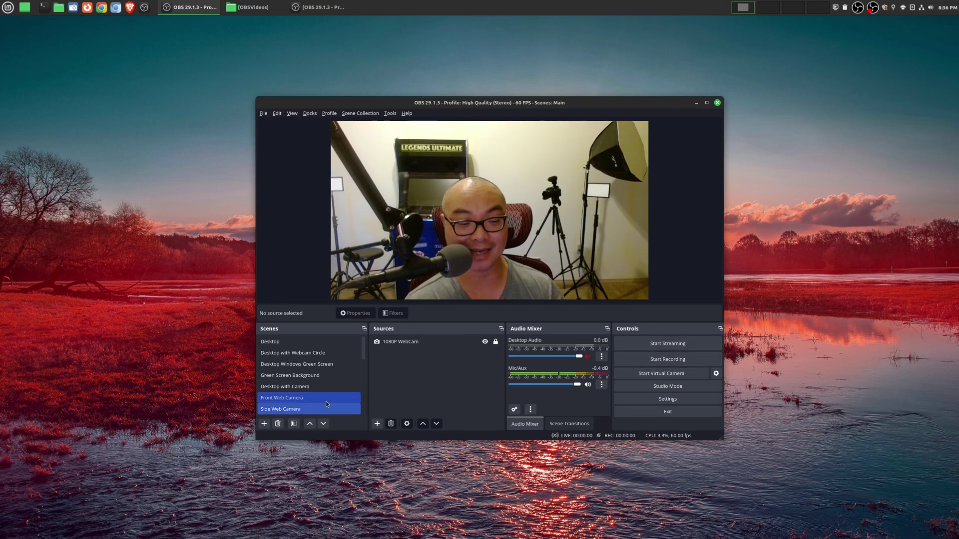
scroll(322, 402, down, 1)
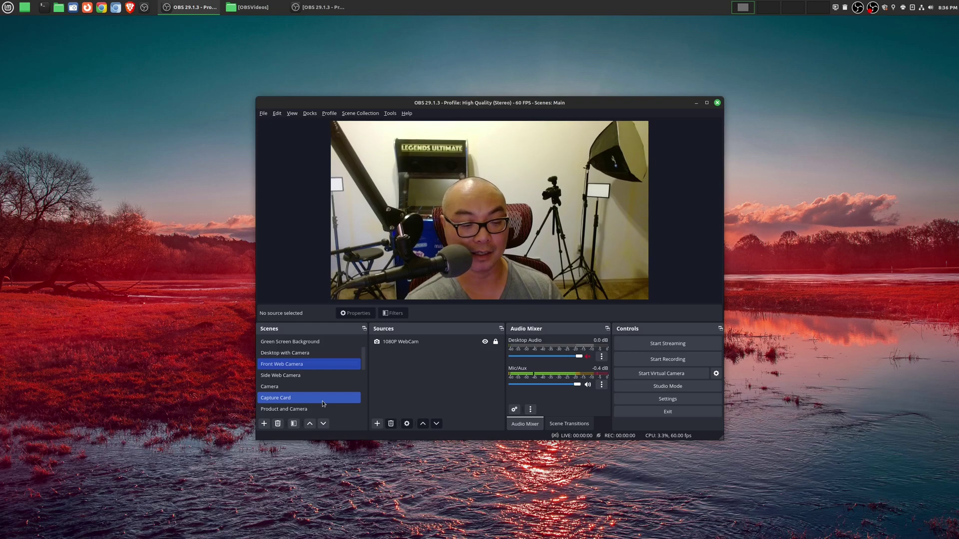
scroll(323, 400, down, 2)
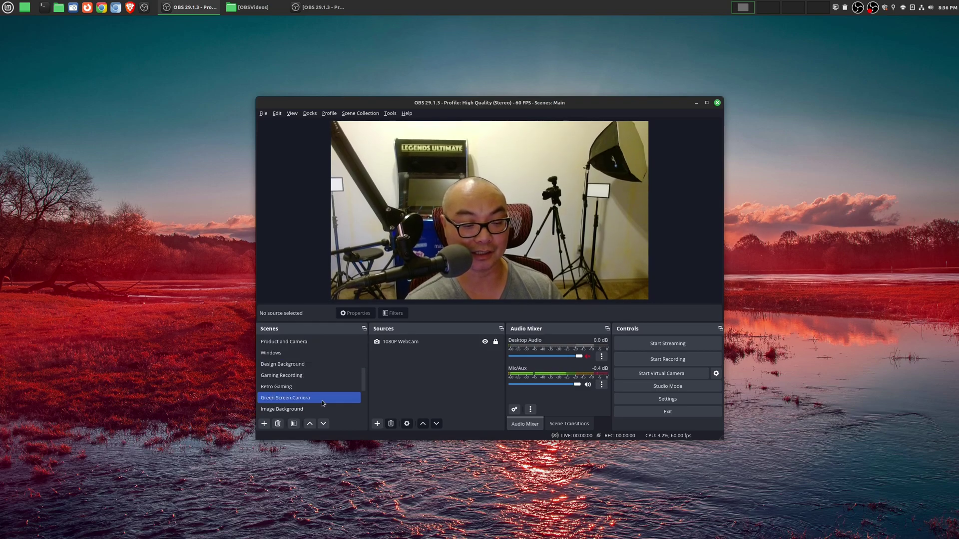
key(Down)
scroll(316, 398, down, 1)
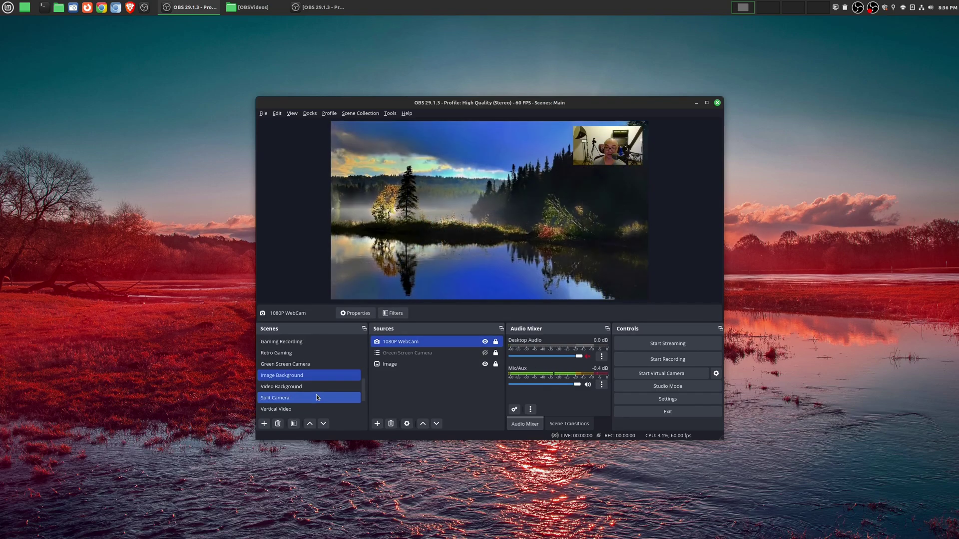
click(310, 391)
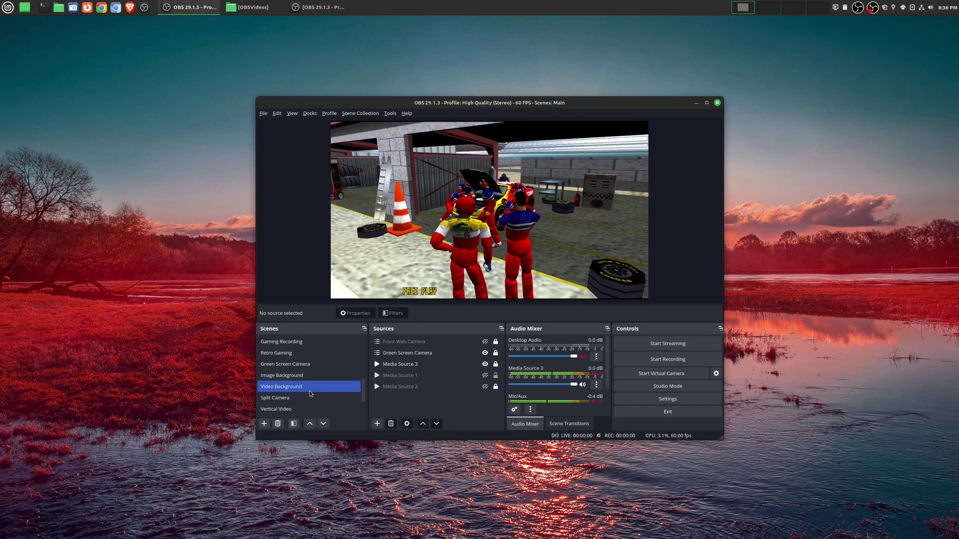
Reposition the OBS window on the desktop and switch back to the Front Web Camera scene.
drag(565, 106, 593, 108)
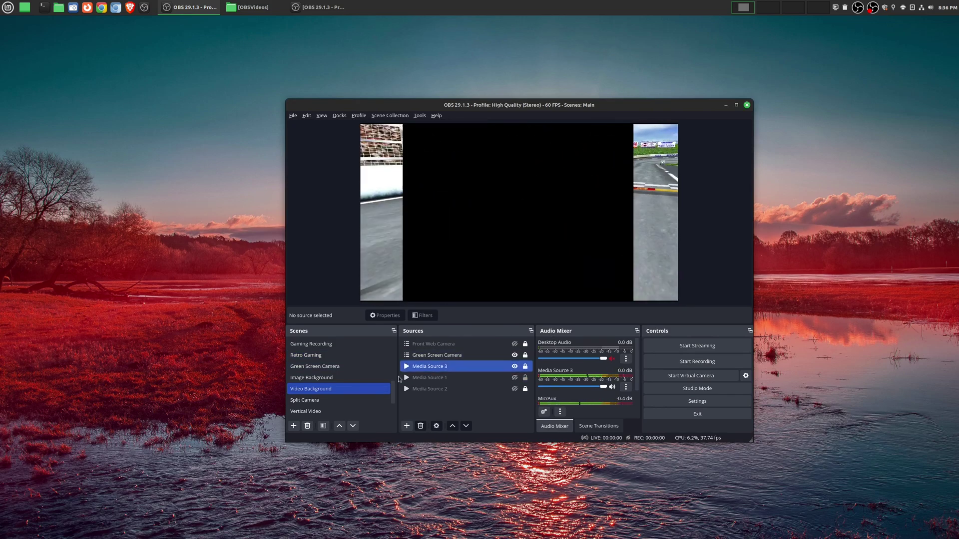
scroll(372, 378, up, 3)
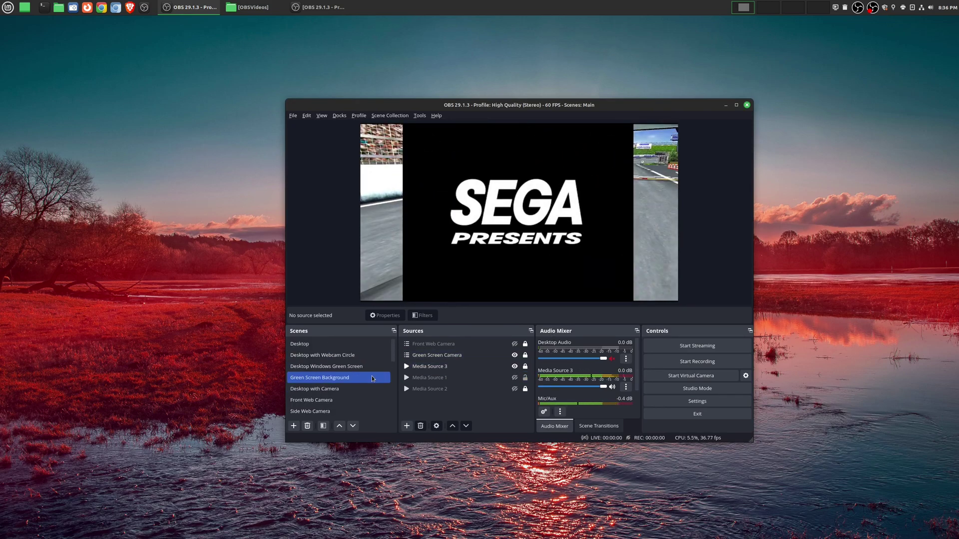
click(357, 399)
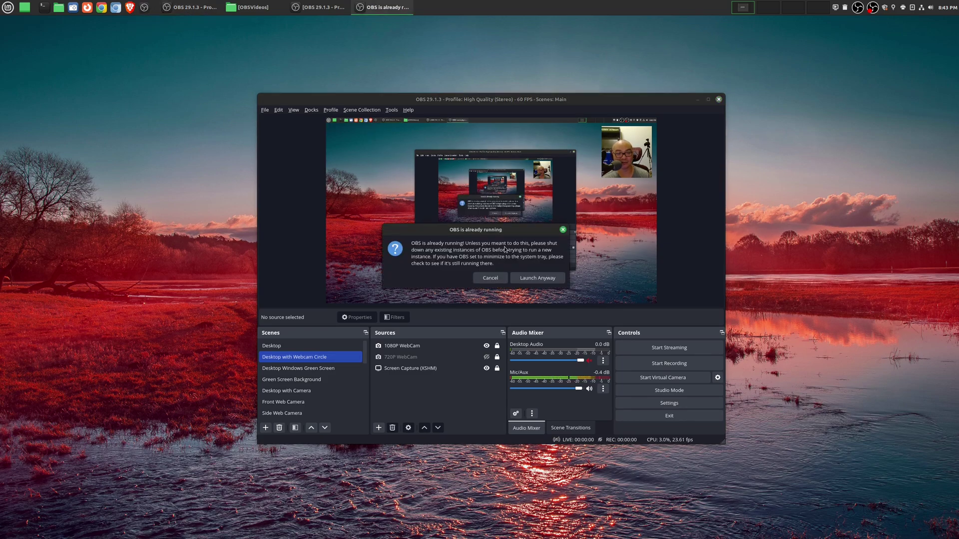
Launch a second OBS instance despite the already-running warning and arrange the two windows side by side.
click(548, 278)
drag(534, 109, 690, 122)
click(364, 102)
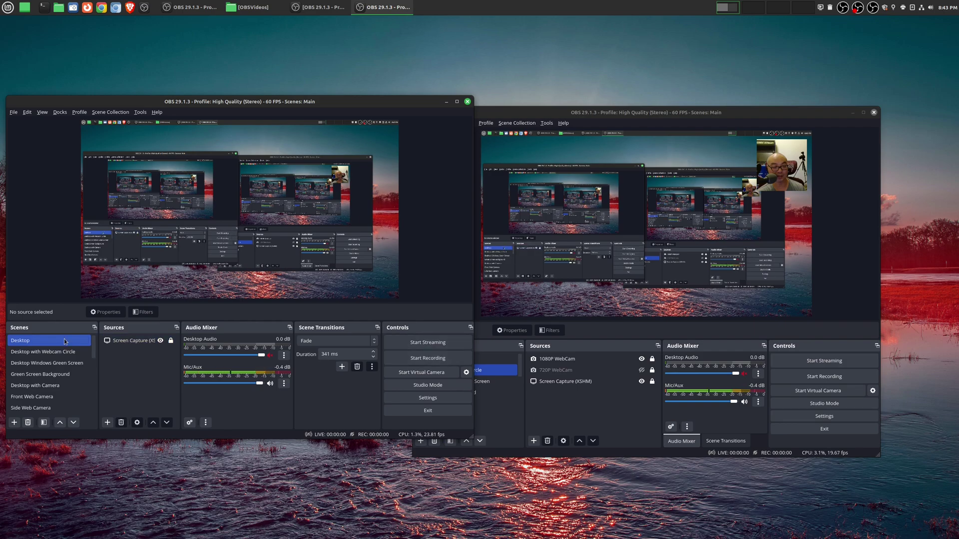
Minimize the second OBS instance and move the original window back to the middle of the desktop.
click(446, 102)
drag(608, 116, 429, 97)
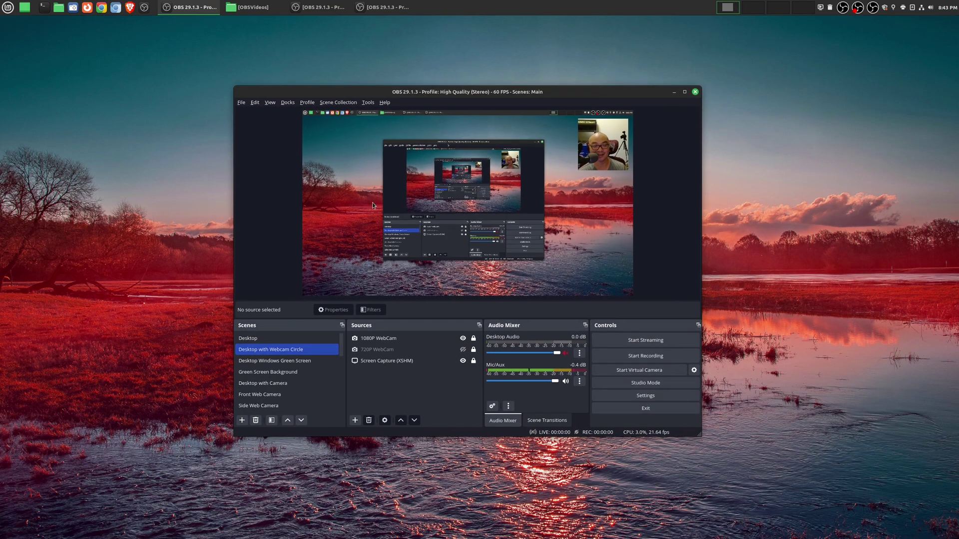
Preview the Green Screen Background, Desktop with Camera and Front Web Camera scenes in turn.
click(290, 365)
click(286, 372)
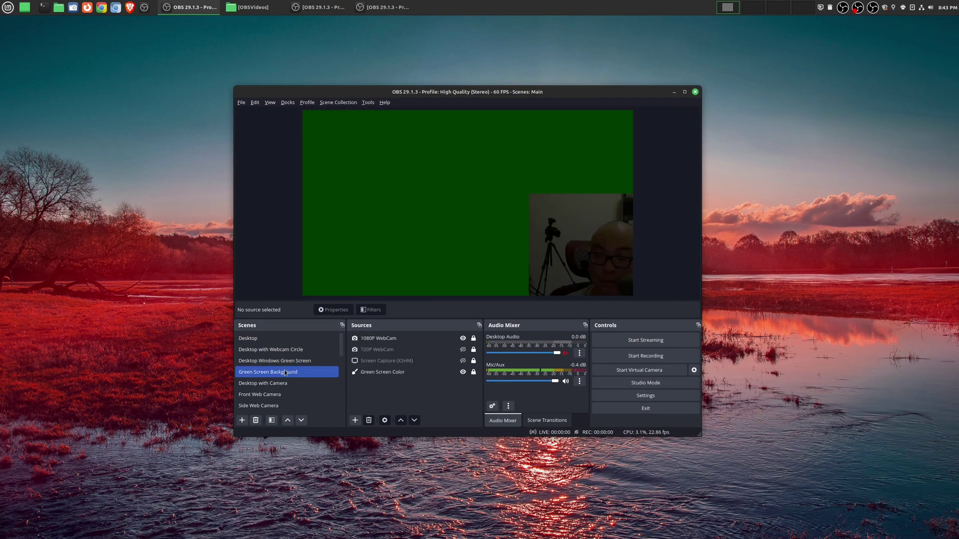
click(265, 383)
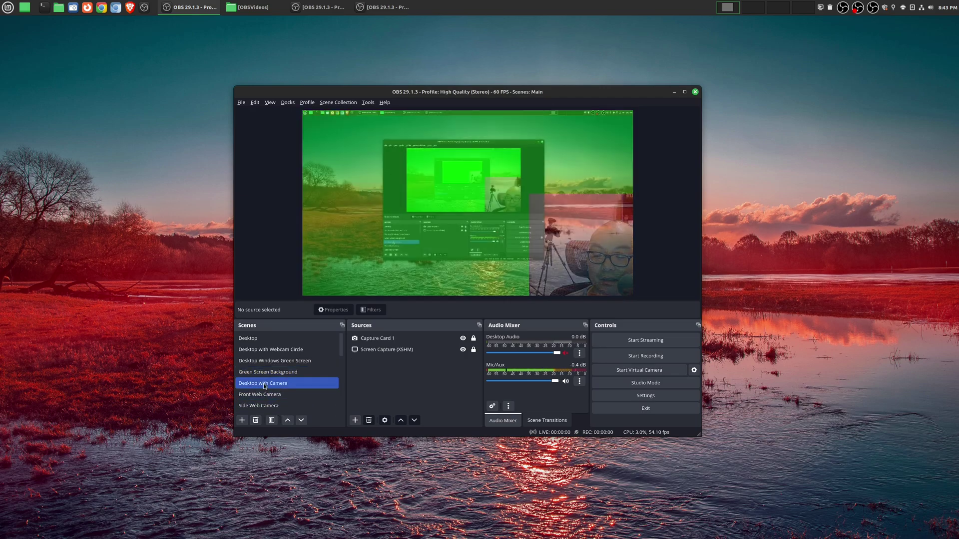
scroll(264, 384, down, 1)
click(259, 361)
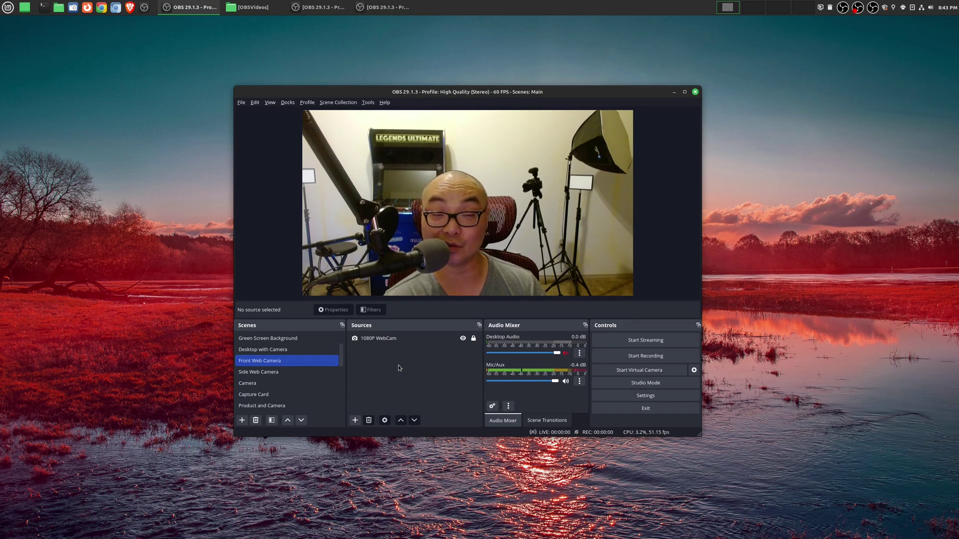
Preview the Design Background and Image Background scenes further down the scene list.
scroll(312, 379, down, 1)
click(310, 383)
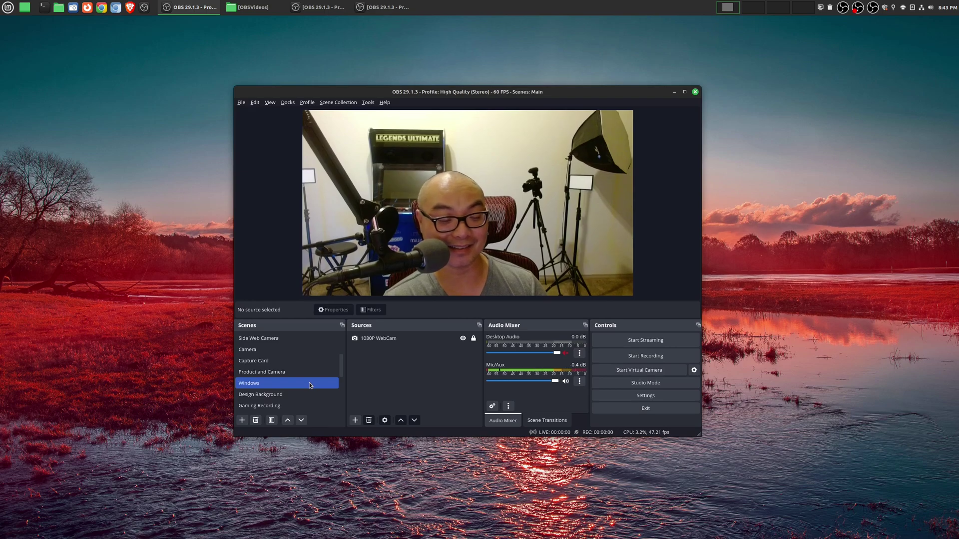
click(303, 395)
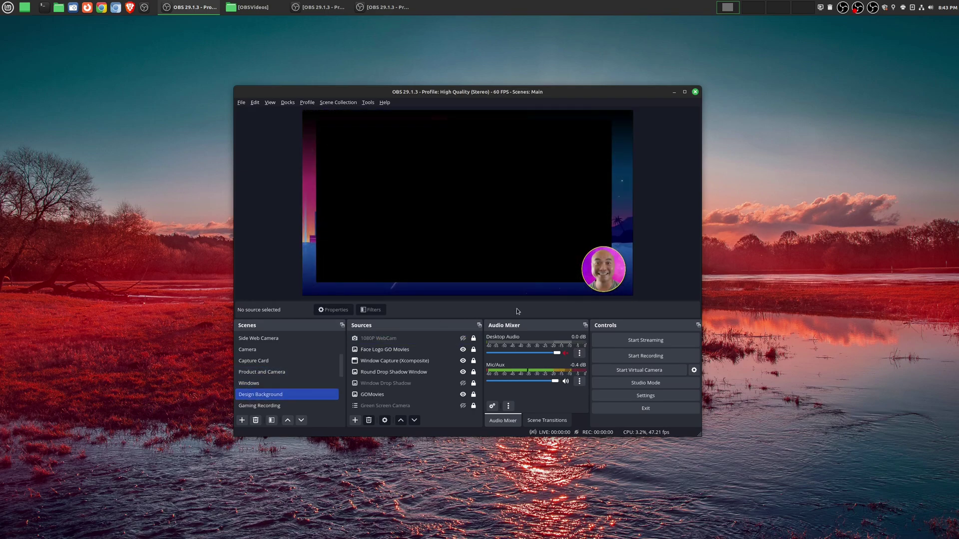
scroll(300, 380, down, 2)
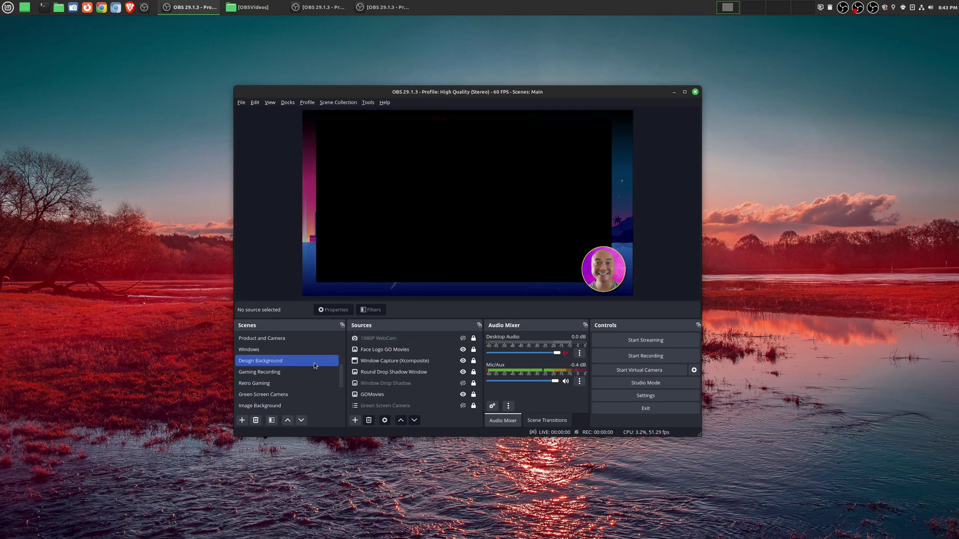
click(295, 394)
click(285, 373)
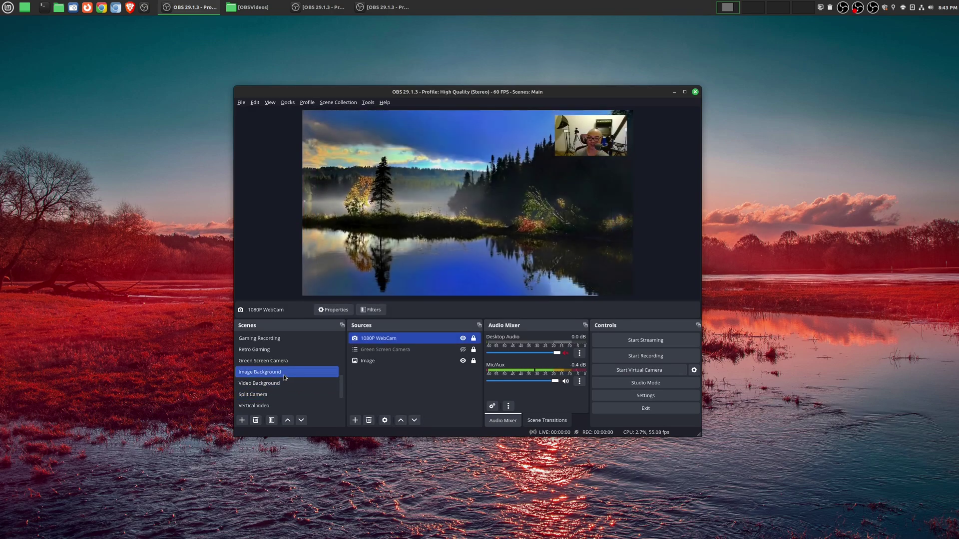
Compare the Video Background scene with Image Background and return to the Desktop with Webcam Circle scene.
ctrl+click(283, 384)
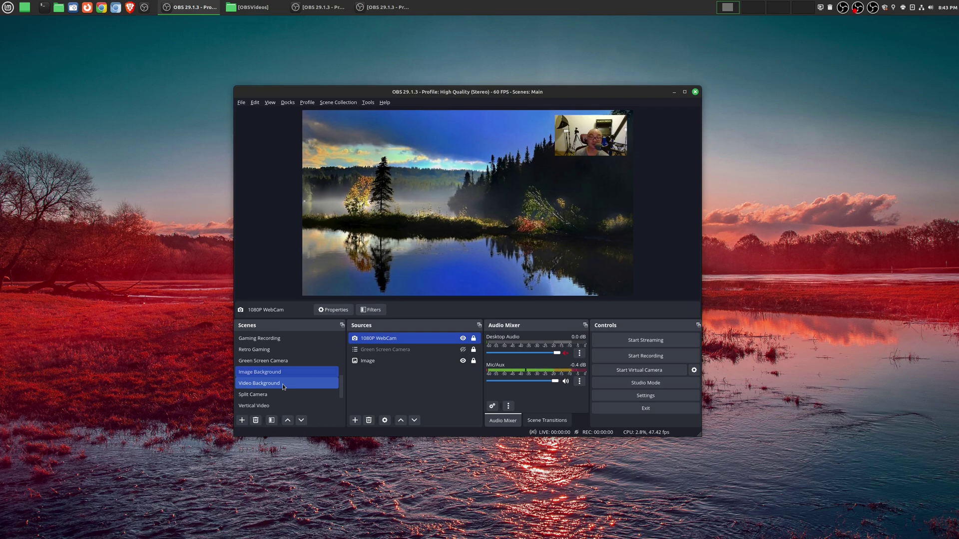
click(283, 384)
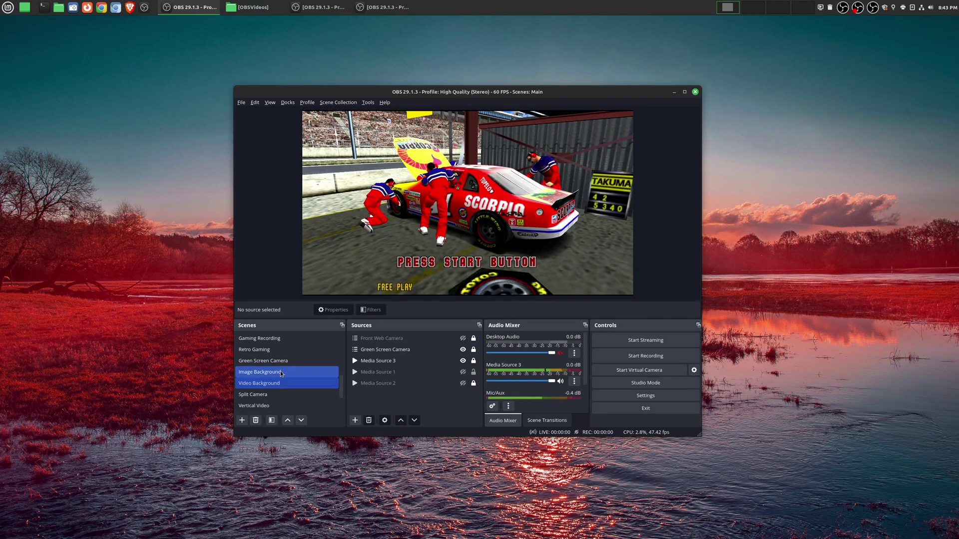
click(281, 374)
scroll(296, 375, up, 5)
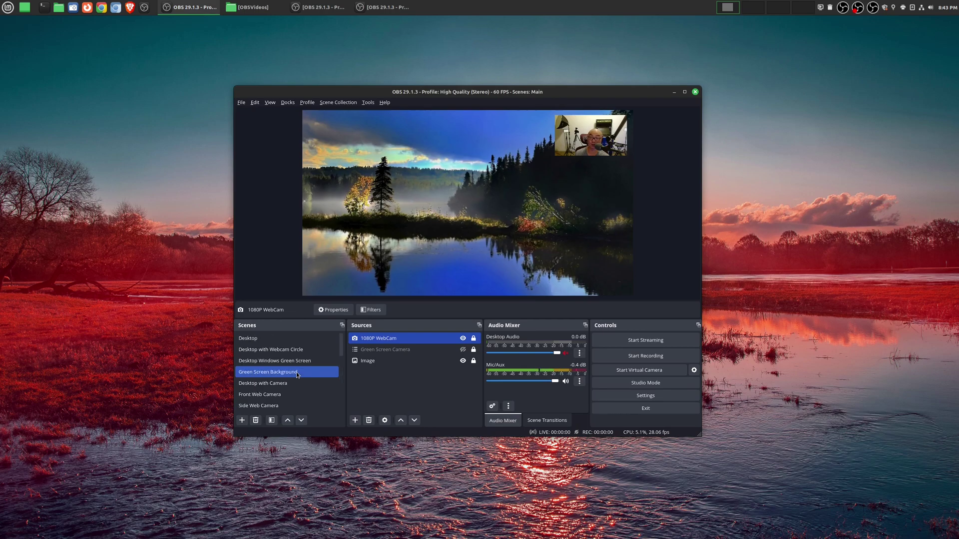
click(295, 350)
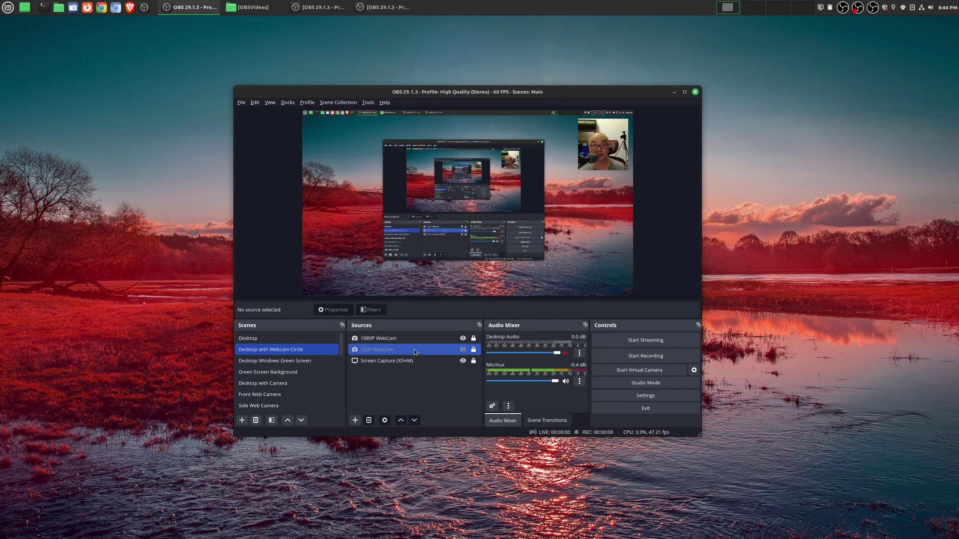